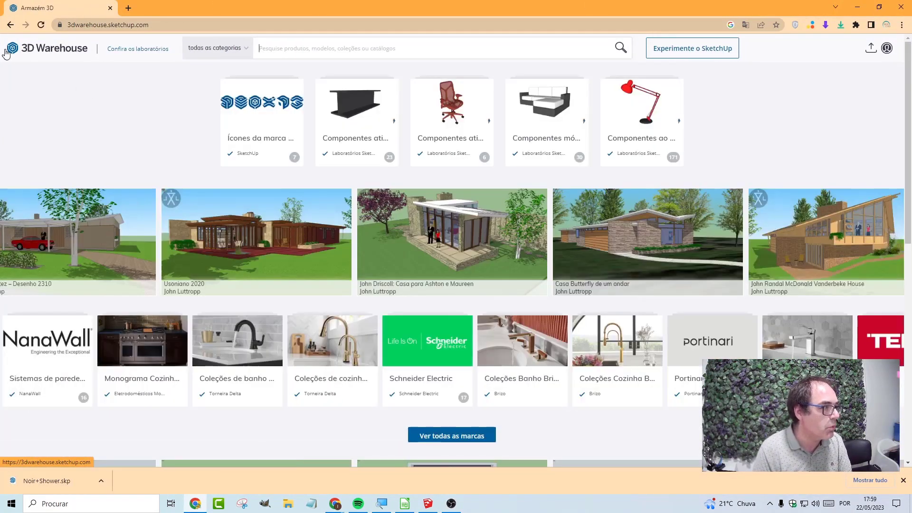
Sign in to 3D Warehouse through Trimble ID using the saved username and password
{"action": "left_click", "coordinate": [62, 25]}
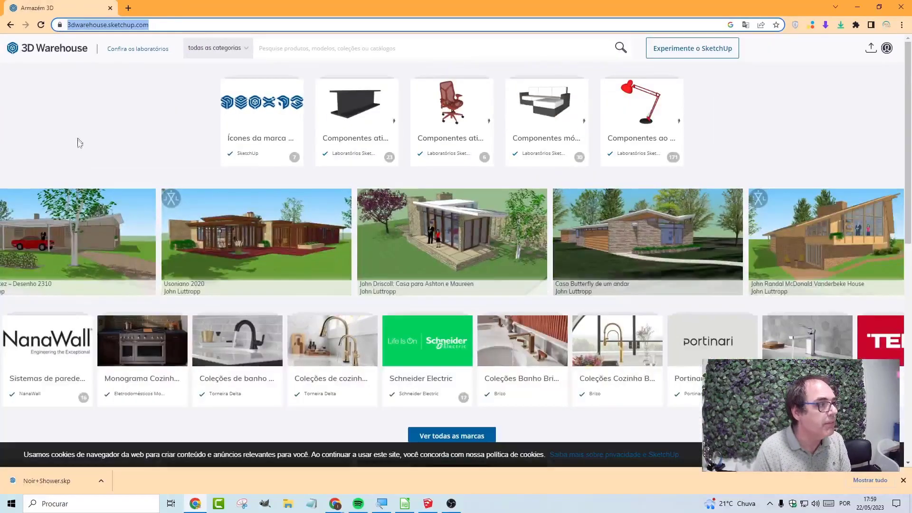
{"action": "left_click", "coordinate": [716, 171]}
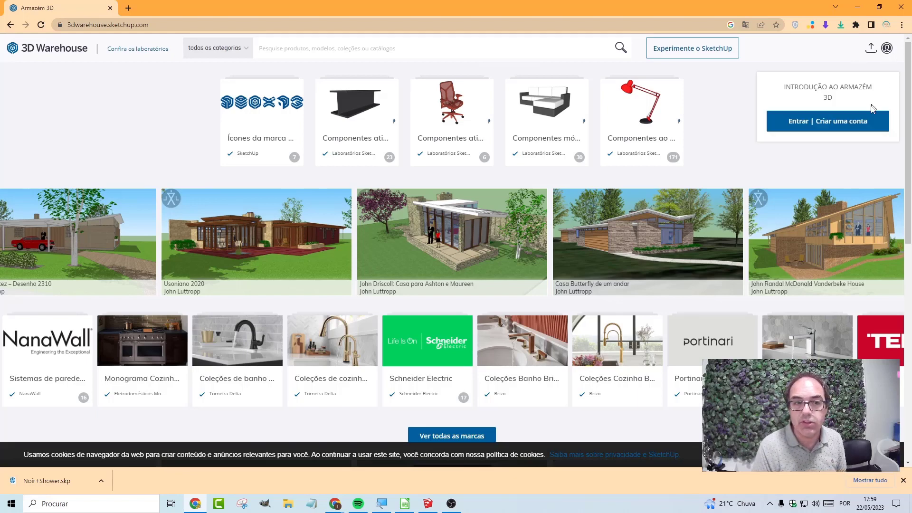
{"action": "left_click", "coordinate": [854, 127]}
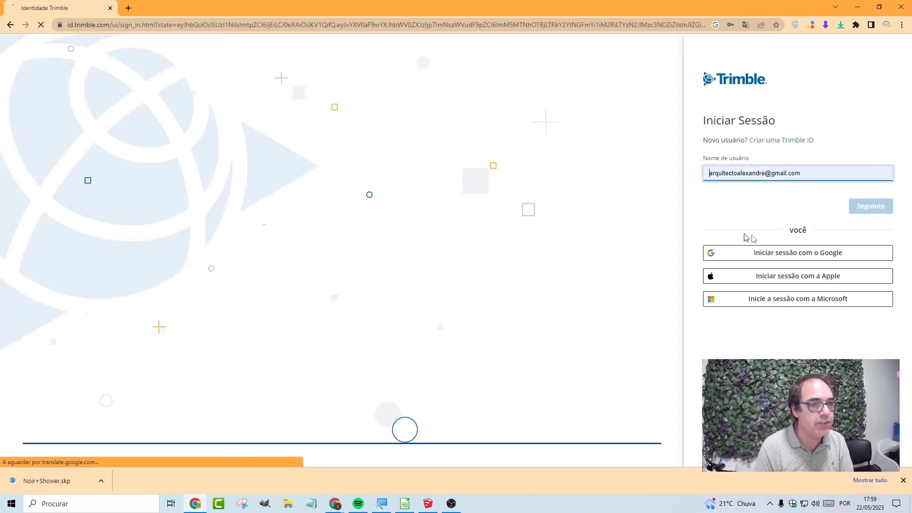
{"action": "left_click", "coordinate": [867, 207]}
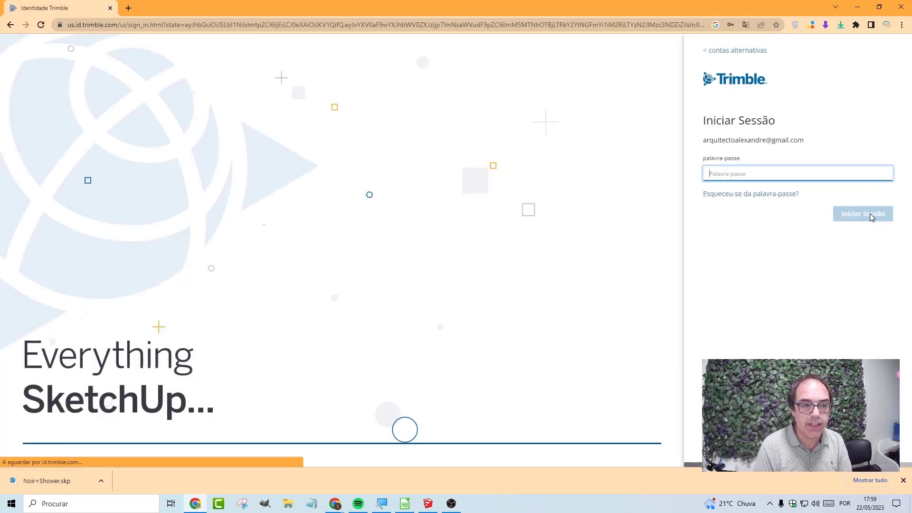
{"action": "left_click", "coordinate": [760, 173]}
{"action": "left_click", "coordinate": [788, 197]}
{"action": "left_click", "coordinate": [863, 213]}
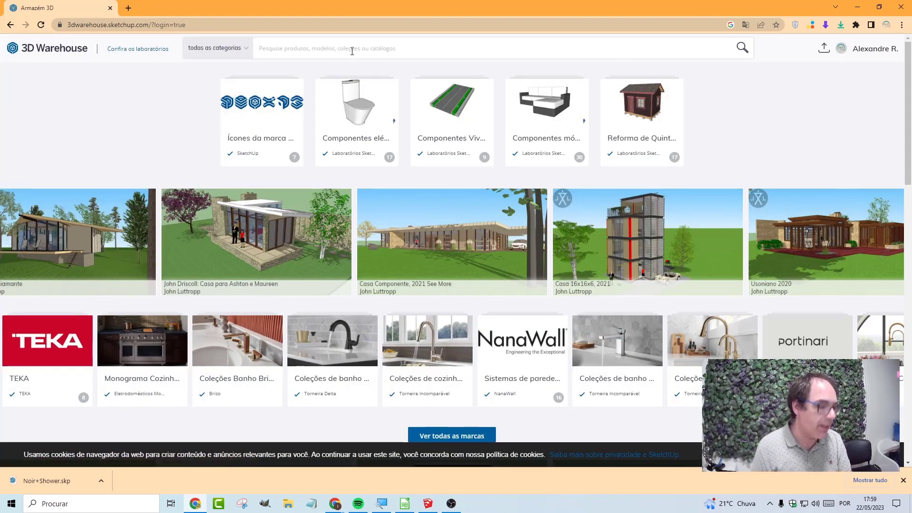
Search 3D Warehouse for 'shower' and download K-99474T-C4 as a SketchUp 2020 model
{"action": "type", "text": "shower"}
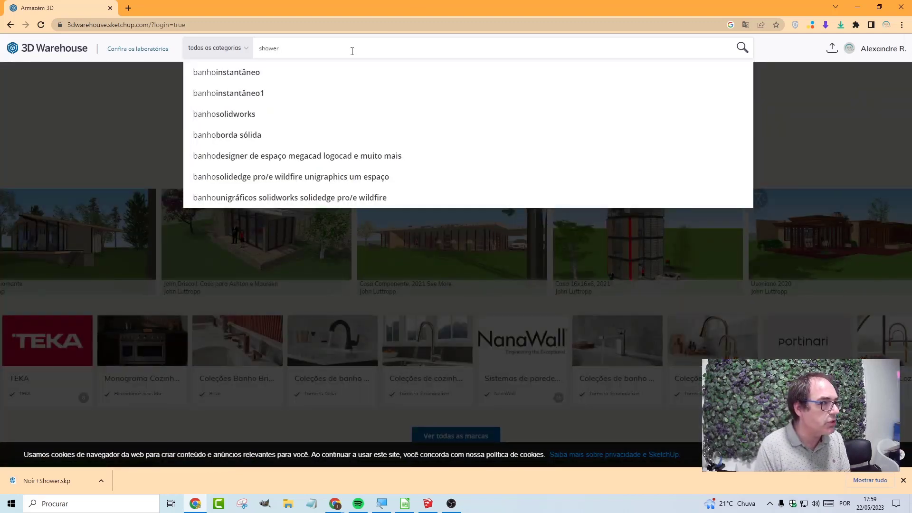
{"action": "key", "text": "Return"}
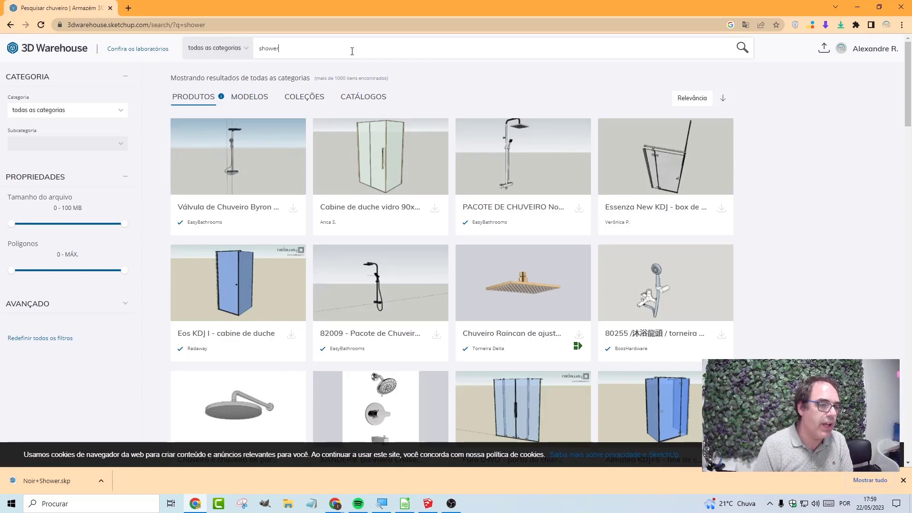
{"action": "scroll", "coordinate": [448, 149], "scroll_direction": "down", "scroll_amount": 6}
{"action": "scroll", "coordinate": [448, 149], "scroll_direction": "down", "scroll_amount": 2}
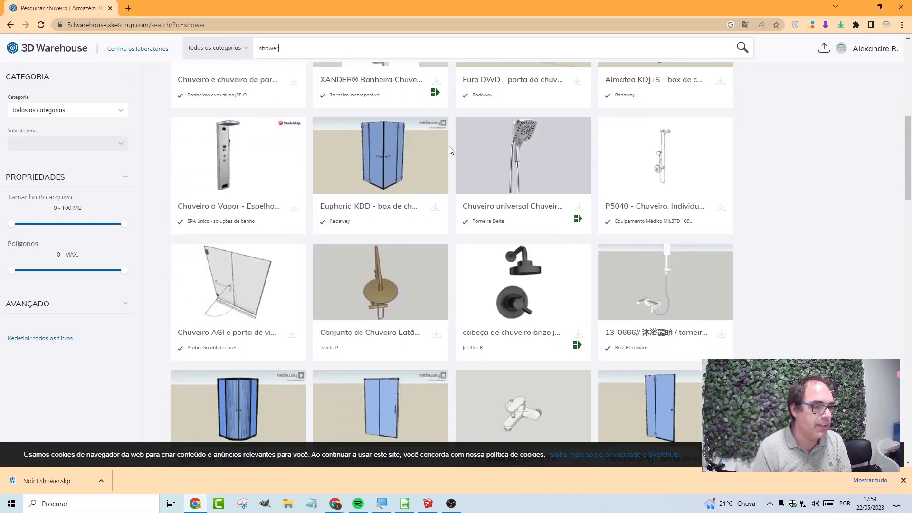
{"action": "scroll", "coordinate": [449, 146], "scroll_direction": "down", "scroll_amount": 2}
{"action": "scroll", "coordinate": [451, 237], "scroll_direction": "down", "scroll_amount": 3}
{"action": "scroll", "coordinate": [454, 285], "scroll_direction": "down", "scroll_amount": 3}
{"action": "scroll", "coordinate": [387, 336], "scroll_direction": "up", "scroll_amount": 2}
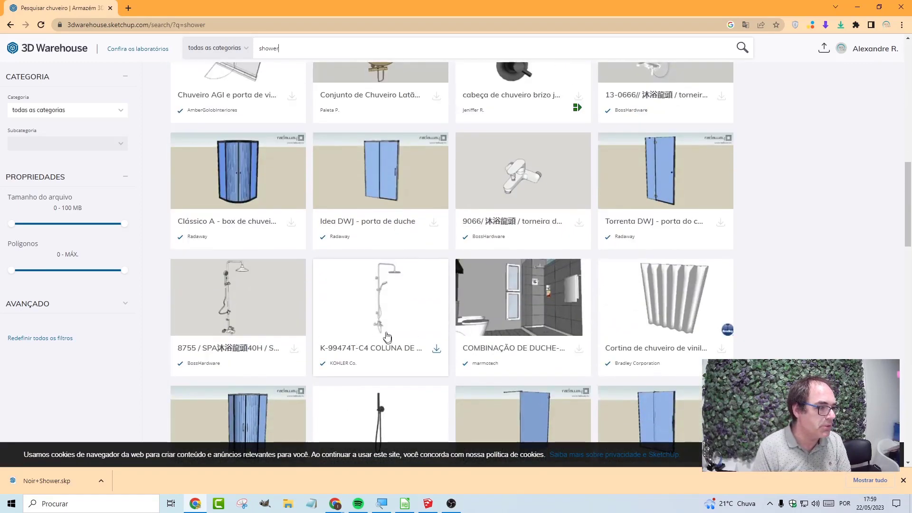
{"action": "scroll", "coordinate": [347, 330], "scroll_direction": "down", "scroll_amount": 2}
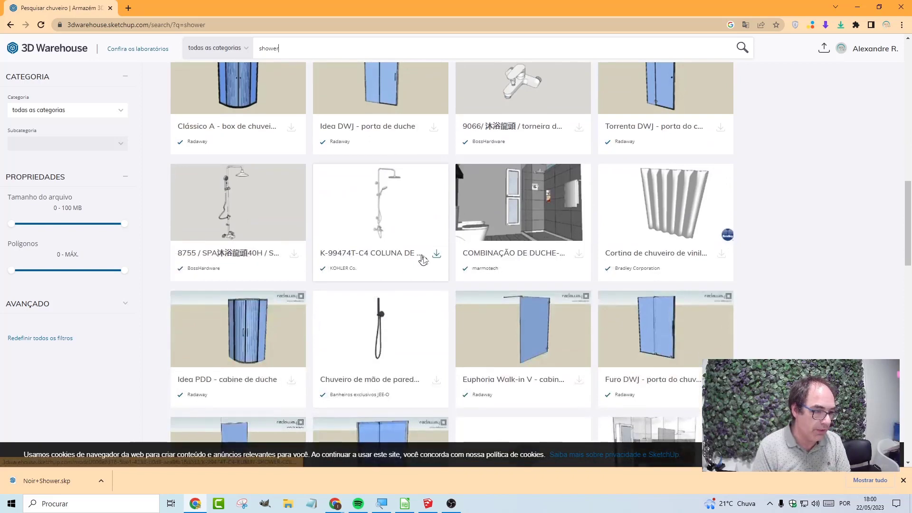
{"action": "left_click", "coordinate": [436, 254]}
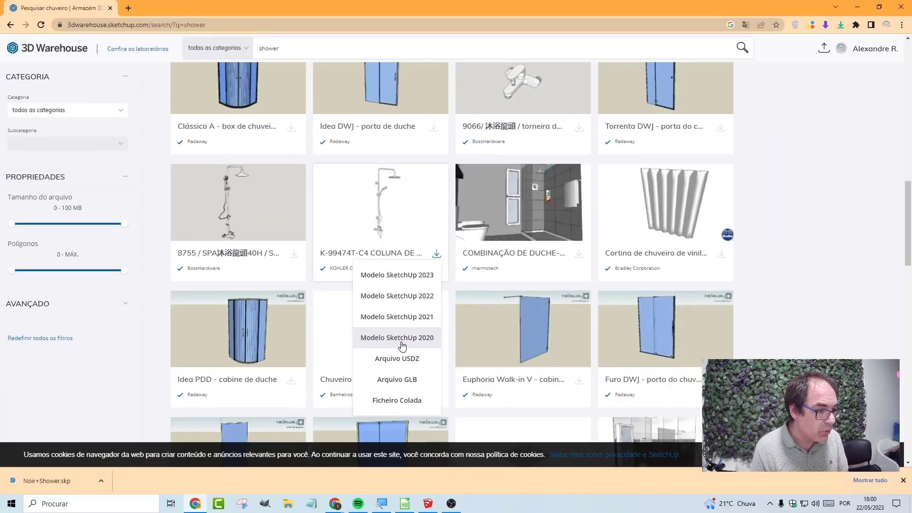
{"action": "left_click", "coordinate": [402, 337]}
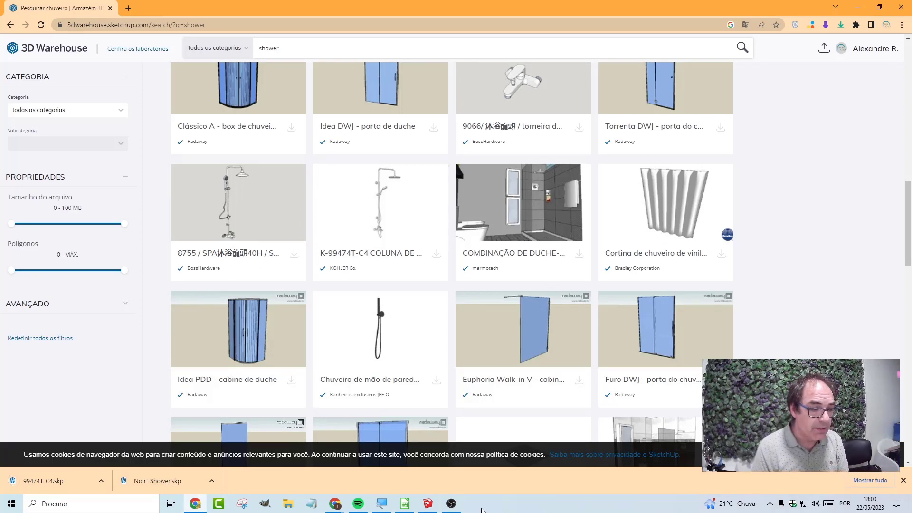
Import 99474T-C4.skp from the Downloads folder into the bathroom model
{"action": "left_click", "coordinate": [429, 504]}
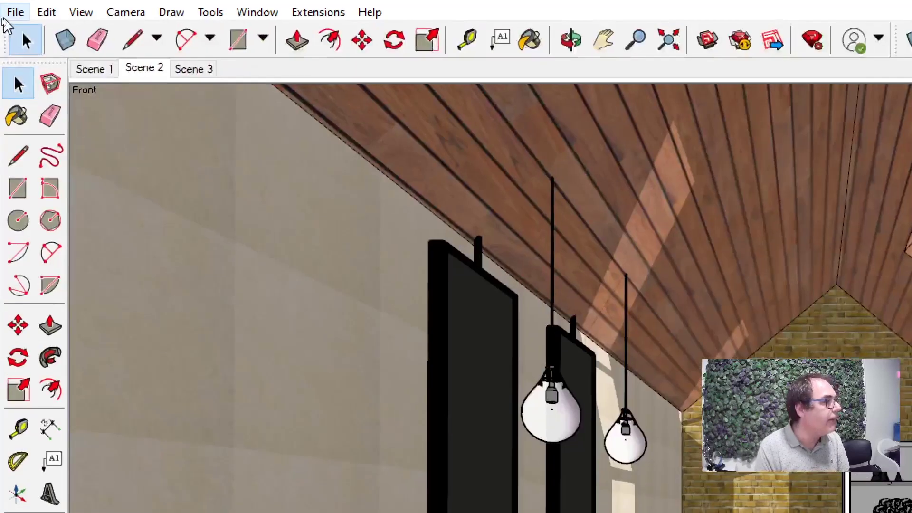
{"action": "left_click", "coordinate": [4, 16]}
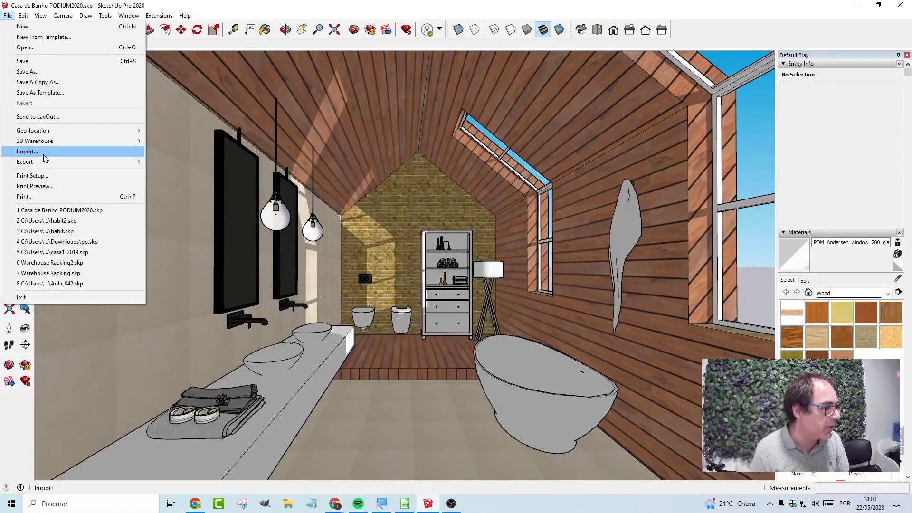
{"action": "left_click", "coordinate": [43, 153]}
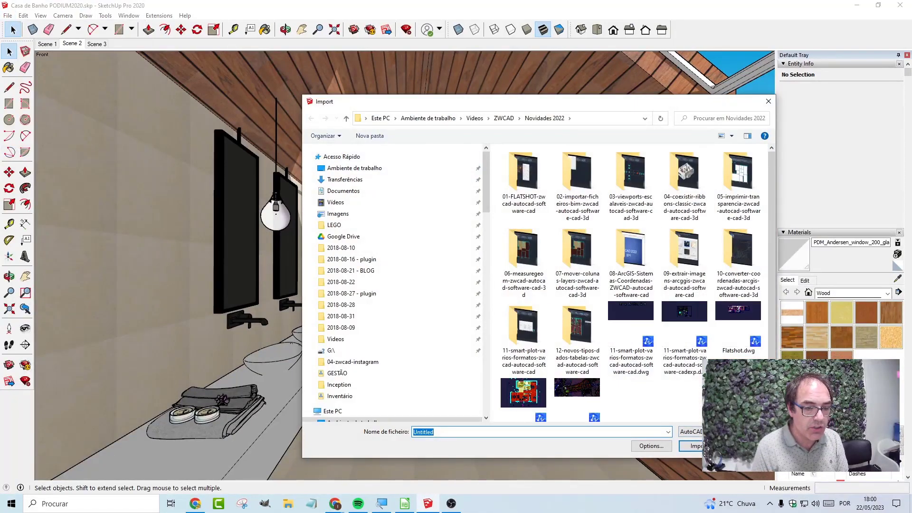
{"action": "left_click", "coordinate": [691, 432]}
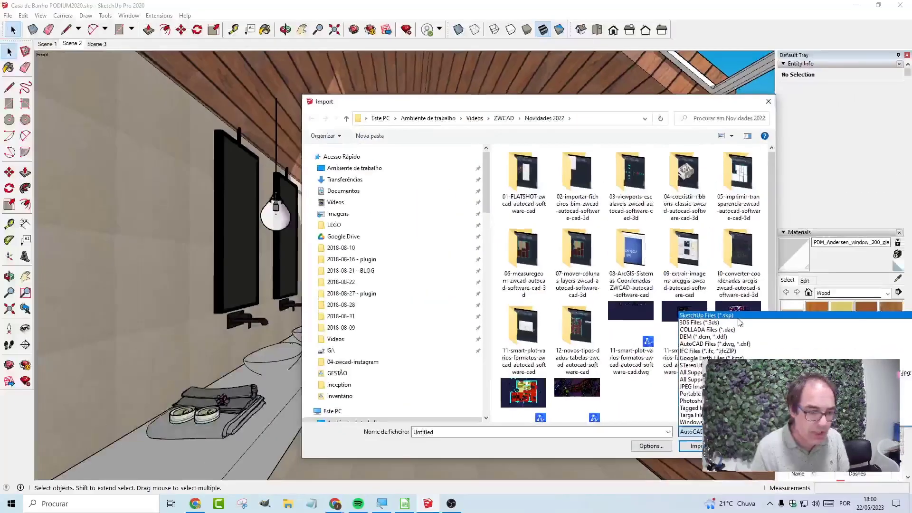
{"action": "left_click", "coordinate": [739, 319]}
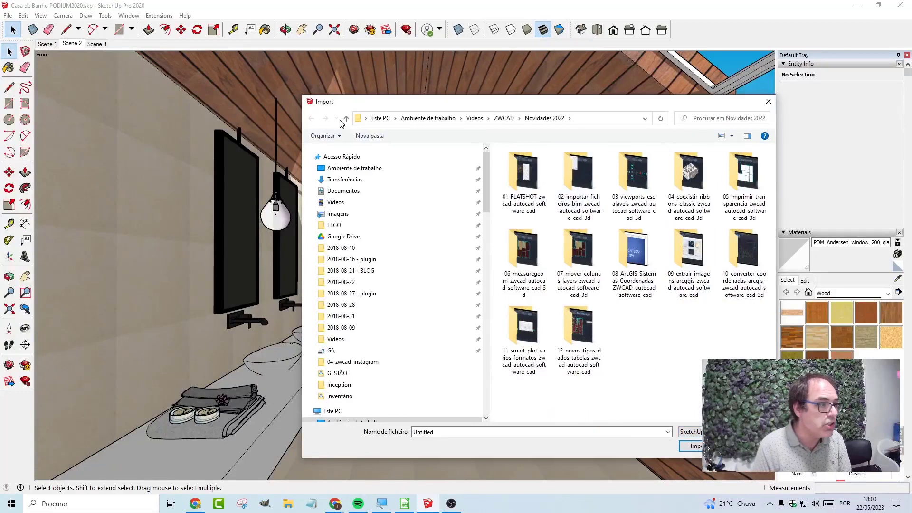
{"action": "left_click", "coordinate": [345, 180]}
{"action": "left_click", "coordinate": [523, 185]}
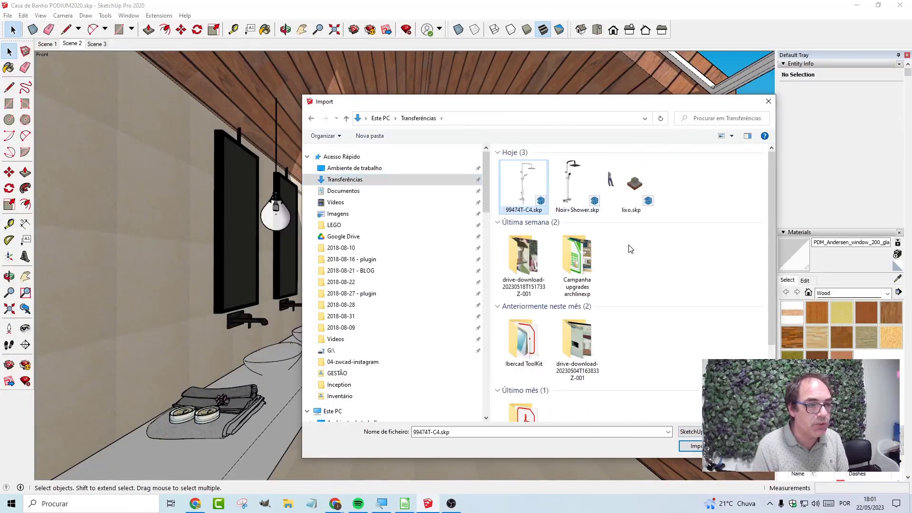
{"action": "left_click", "coordinate": [696, 448]}
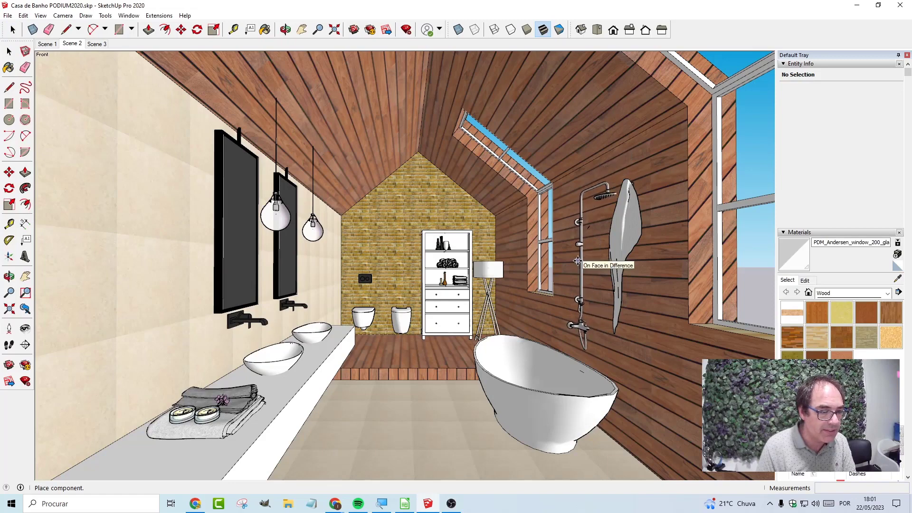
Place the shower column by the bathtub and rotate it 90° about its base on the horizontal plane
{"action": "left_click", "coordinate": [577, 261]}
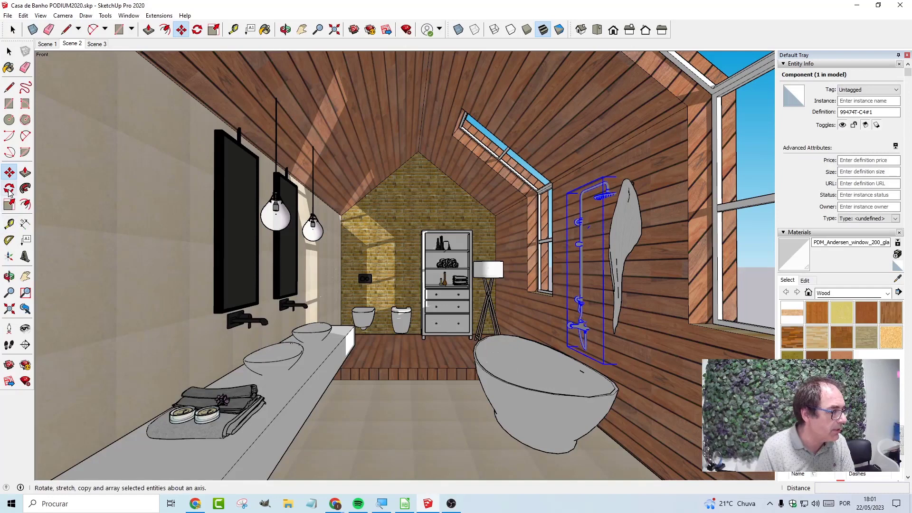
{"action": "left_click", "coordinate": [9, 190]}
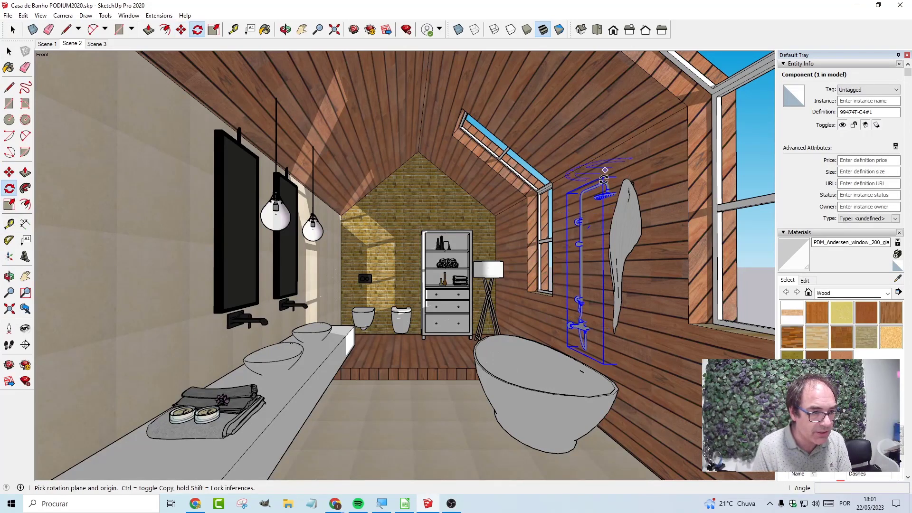
{"action": "left_click", "coordinate": [602, 176]}
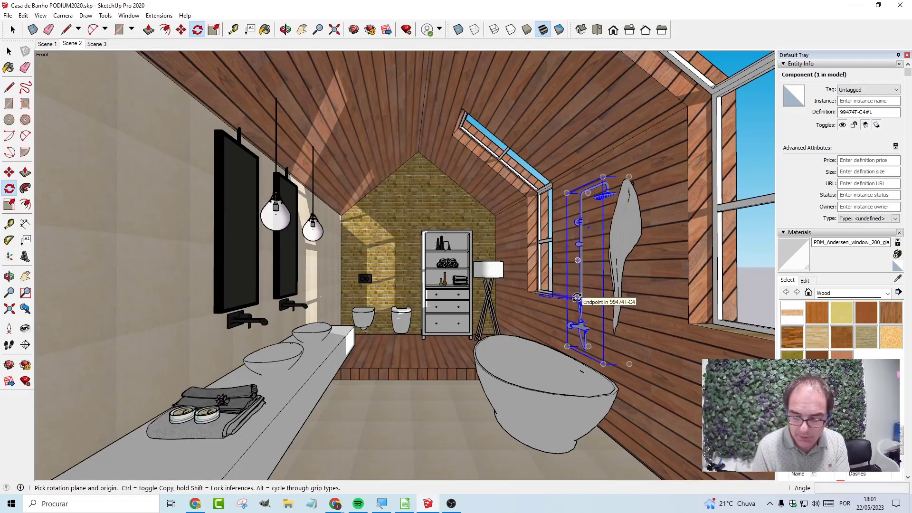
{"action": "left_click_drag", "start_coordinate": [576, 297], "coordinate": [563, 298]}
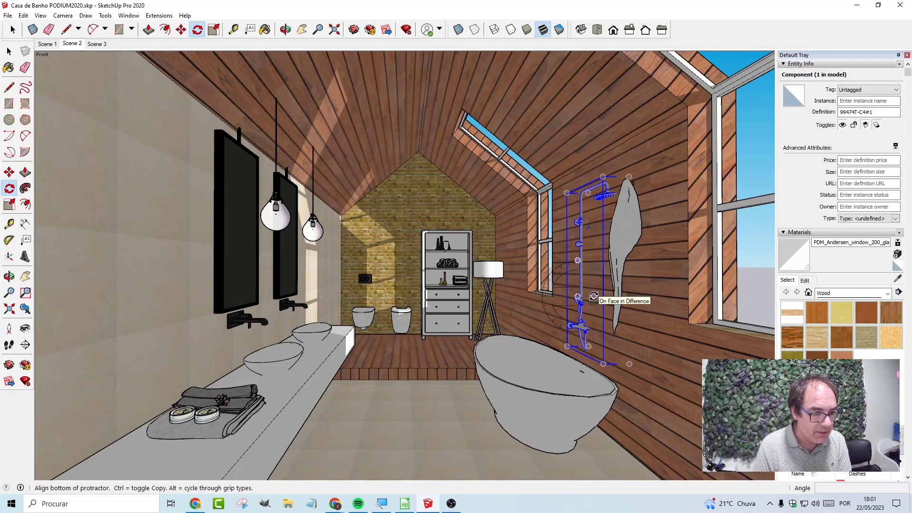
{"action": "key", "text": "Escape"}
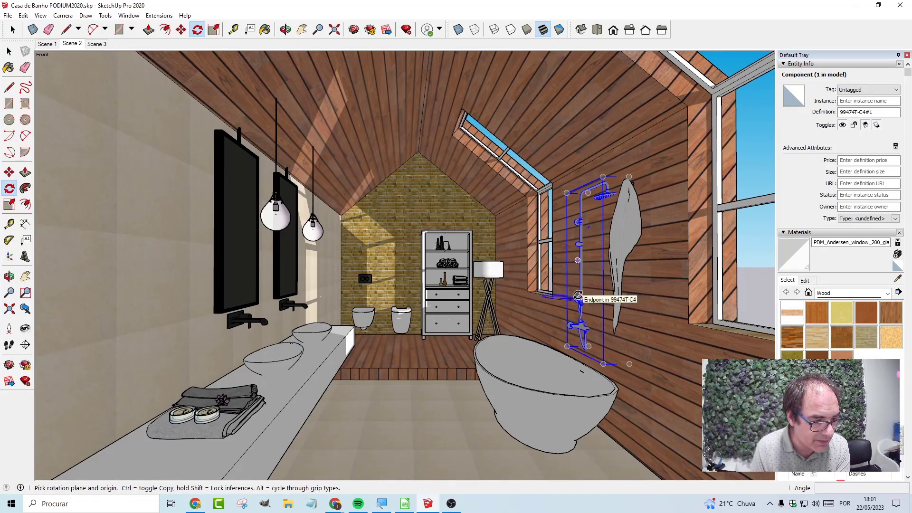
{"action": "left_click", "coordinate": [580, 298]}
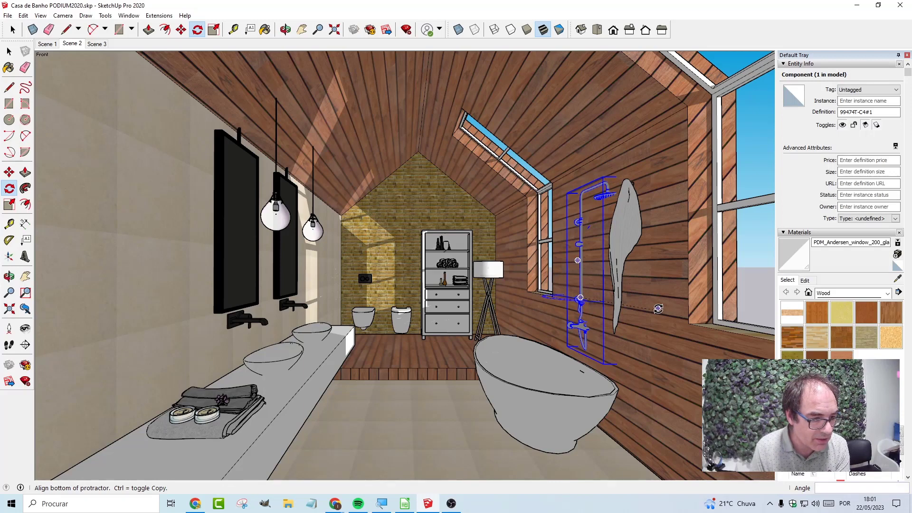
{"action": "left_click", "coordinate": [658, 308]}
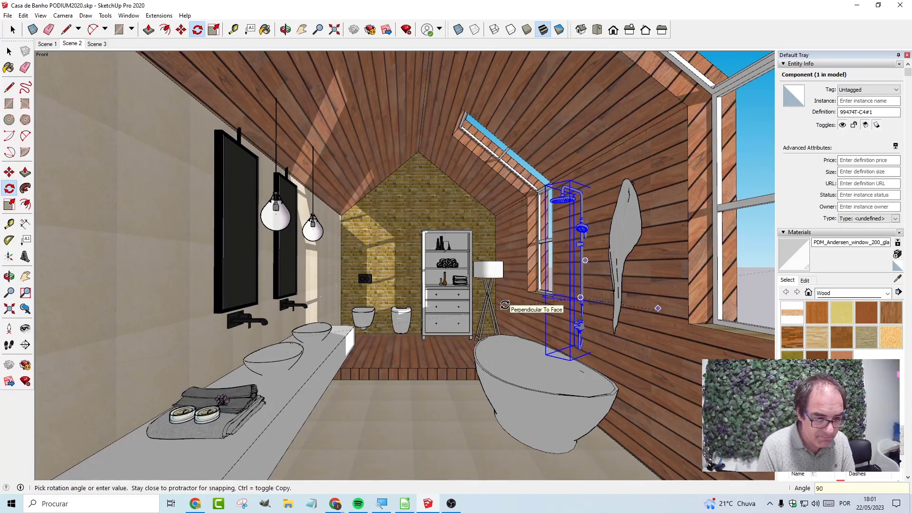
{"action": "left_click", "coordinate": [505, 305]}
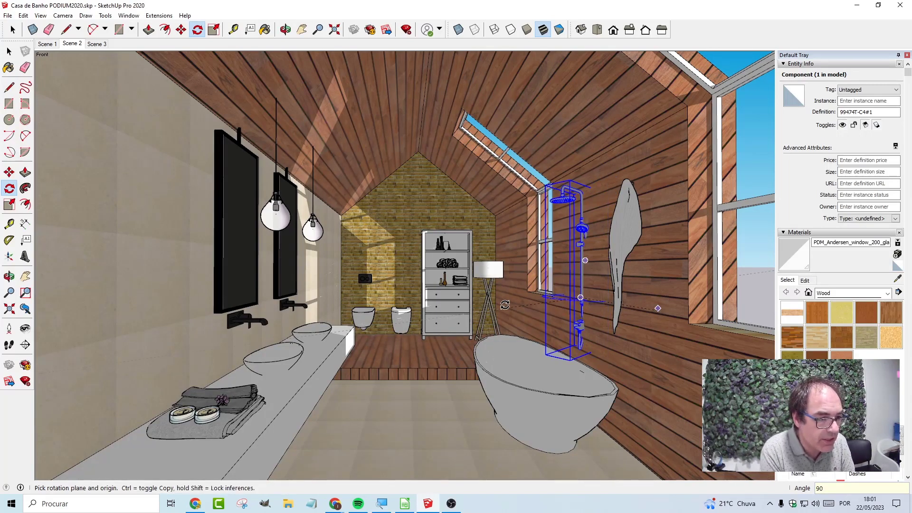
{"action": "key", "text": "ctrl+z"}
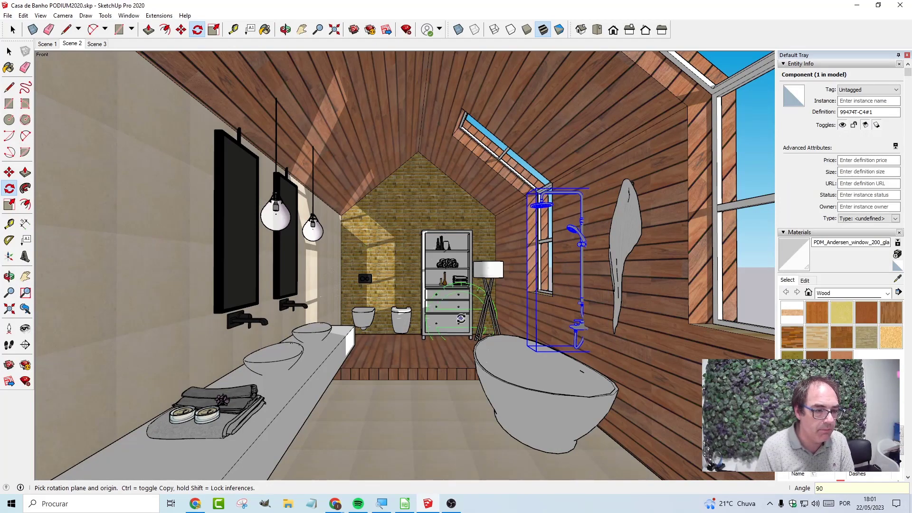
Move the shower column 1.33 m so it stands against the wooden wall beside the bathtub
{"action": "scroll", "coordinate": [650, 365], "scroll_direction": "up", "scroll_amount": 2}
{"action": "scroll", "coordinate": [354, 261], "scroll_direction": "up", "scroll_amount": 2}
{"action": "scroll", "coordinate": [319, 258], "scroll_direction": "up", "scroll_amount": 2}
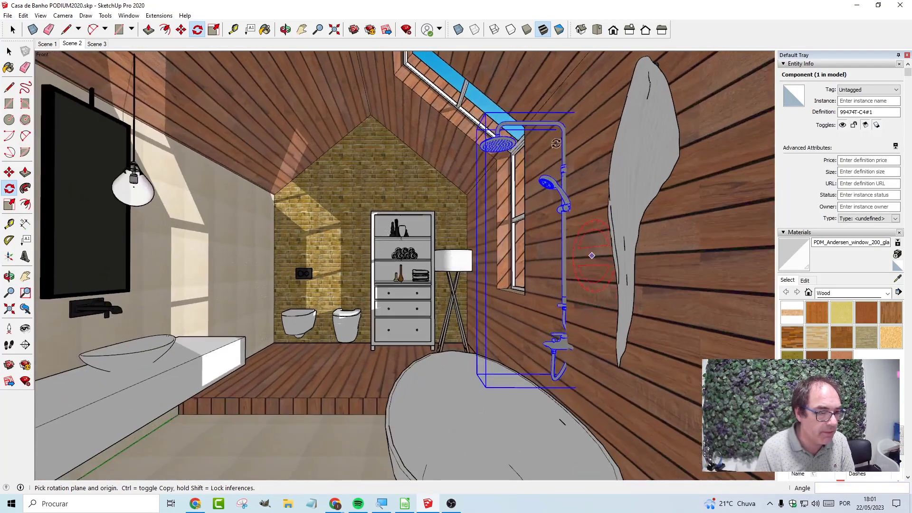
{"action": "scroll", "coordinate": [301, 258], "scroll_direction": "up", "scroll_amount": 1}
{"action": "left_click", "coordinate": [9, 171]}
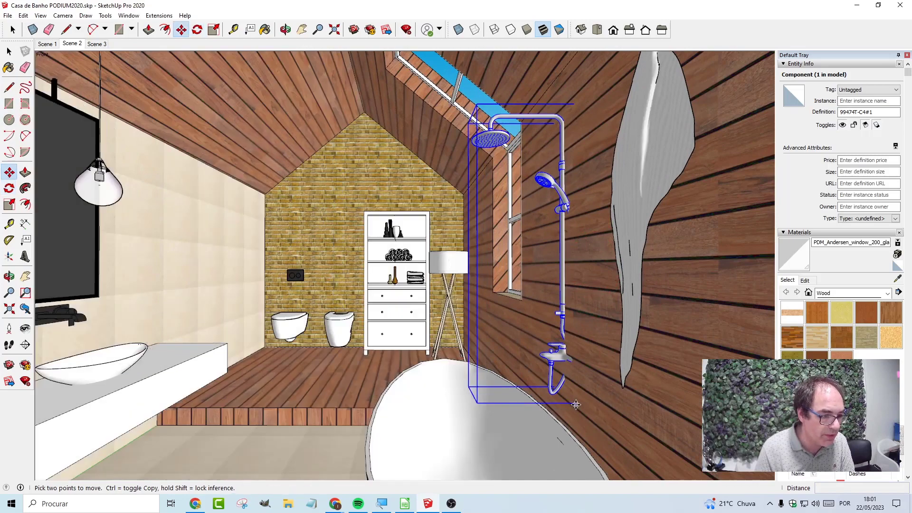
{"action": "left_click", "coordinate": [547, 406]}
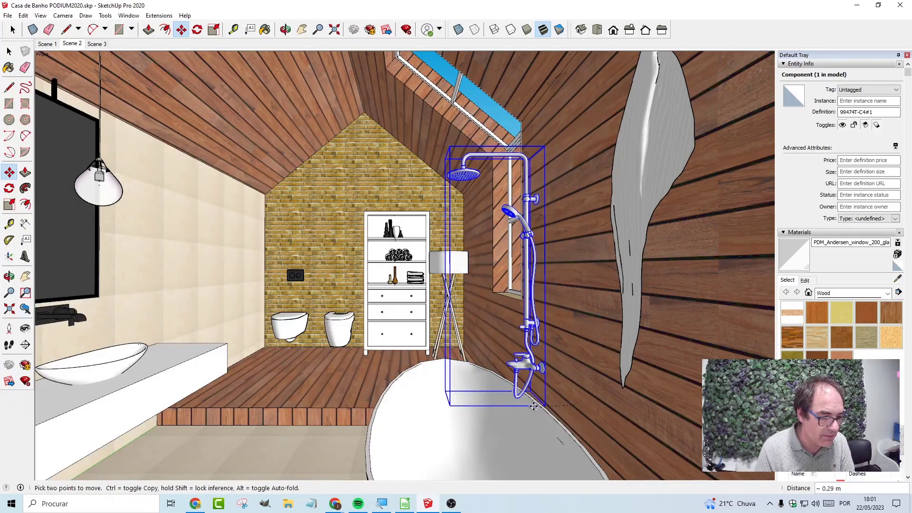
{"action": "left_click", "coordinate": [535, 405]}
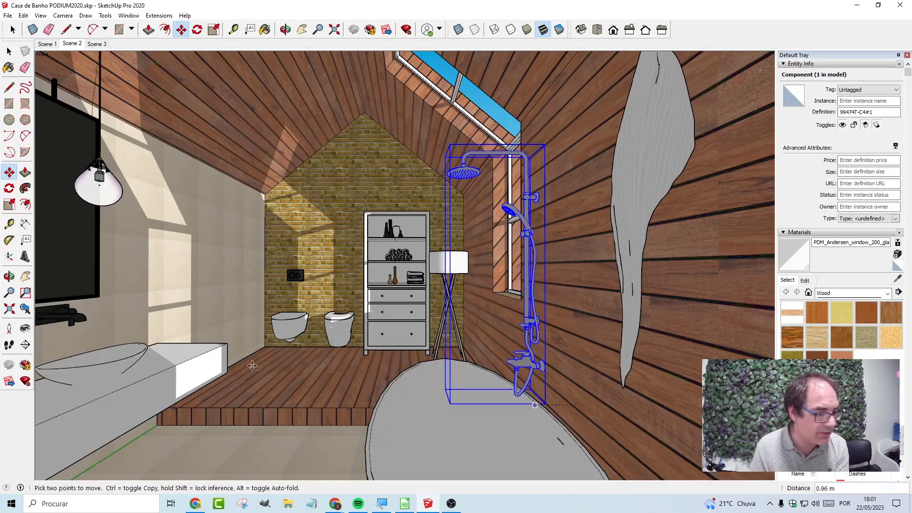
{"action": "left_click", "coordinate": [285, 397]}
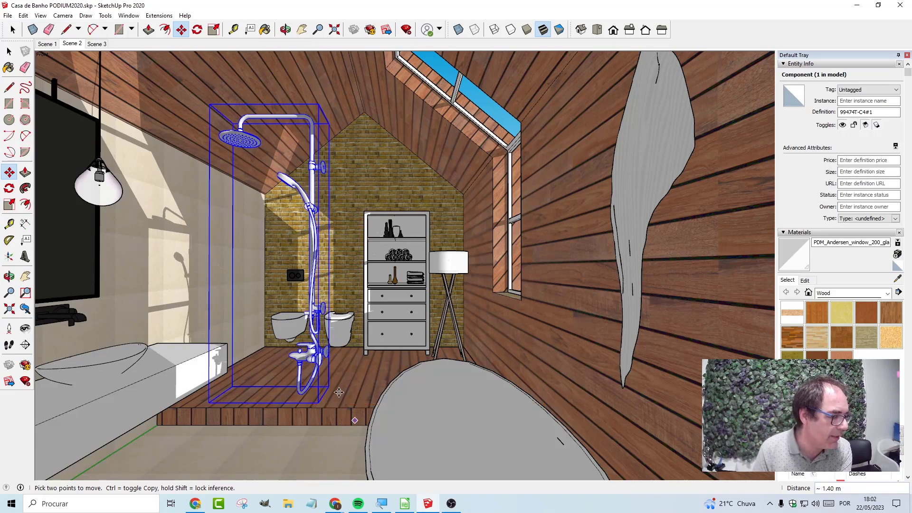
{"action": "left_click", "coordinate": [336, 392]}
{"action": "left_click", "coordinate": [319, 402]}
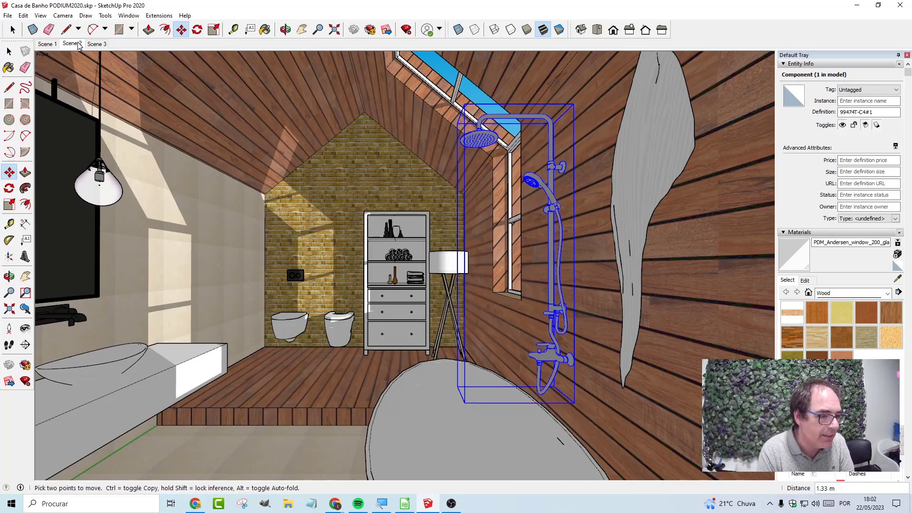
Return to Scene 2 and deselect the shower column to view the result
{"action": "left_click", "coordinate": [9, 51]}
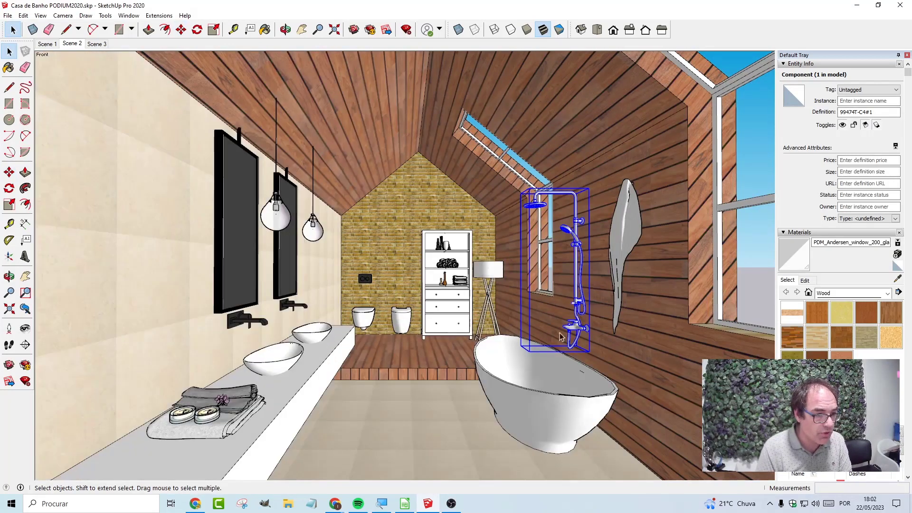
{"action": "left_click", "coordinate": [349, 445]}
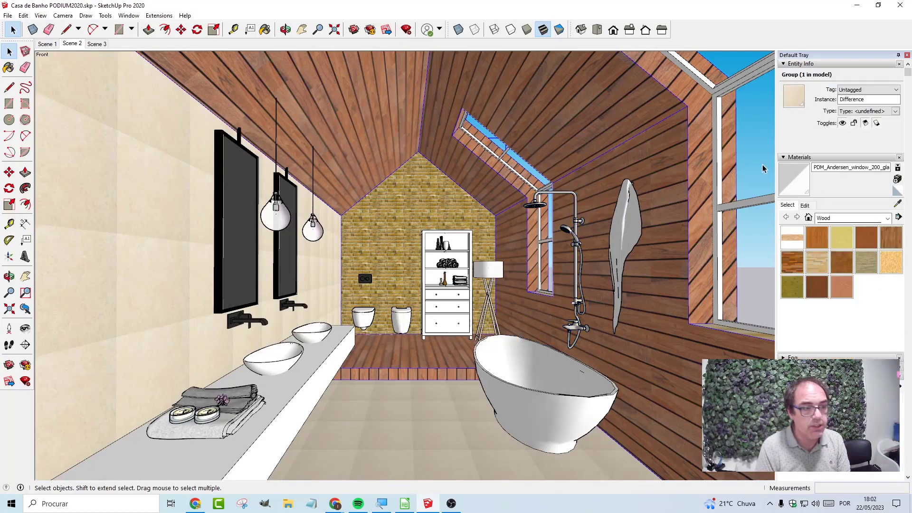